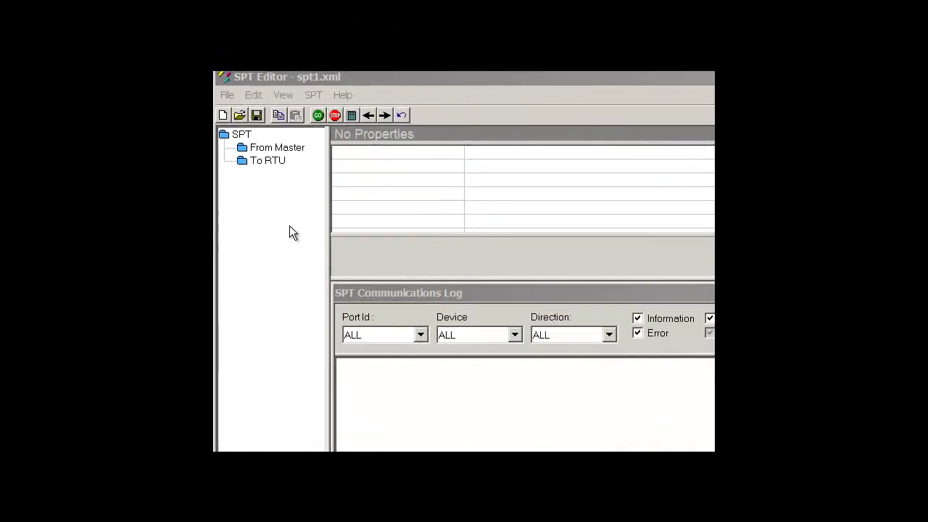
Step: Add the MODBUS protocol under To RTU and give it Serial Line 1
{"action": "right_click", "coordinate": [273, 165]}
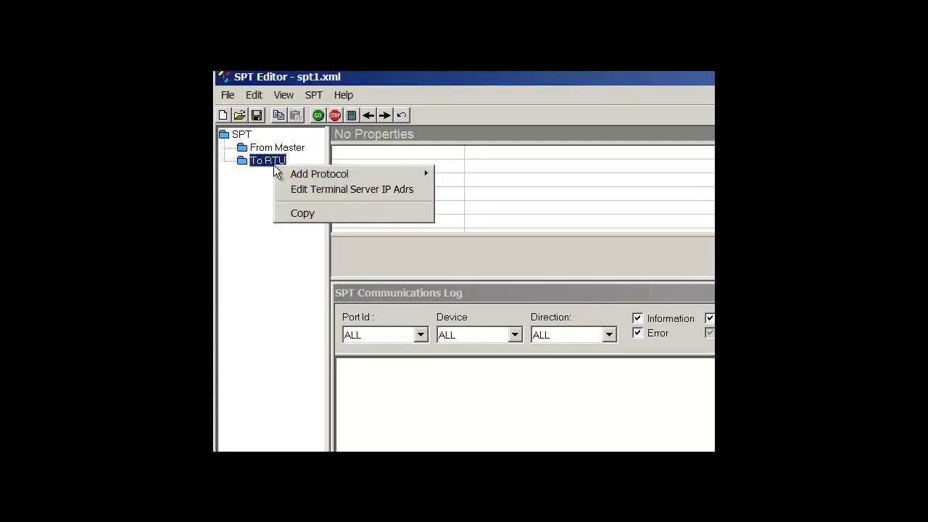
{"action": "mouse_move", "coordinate": [291, 170]}
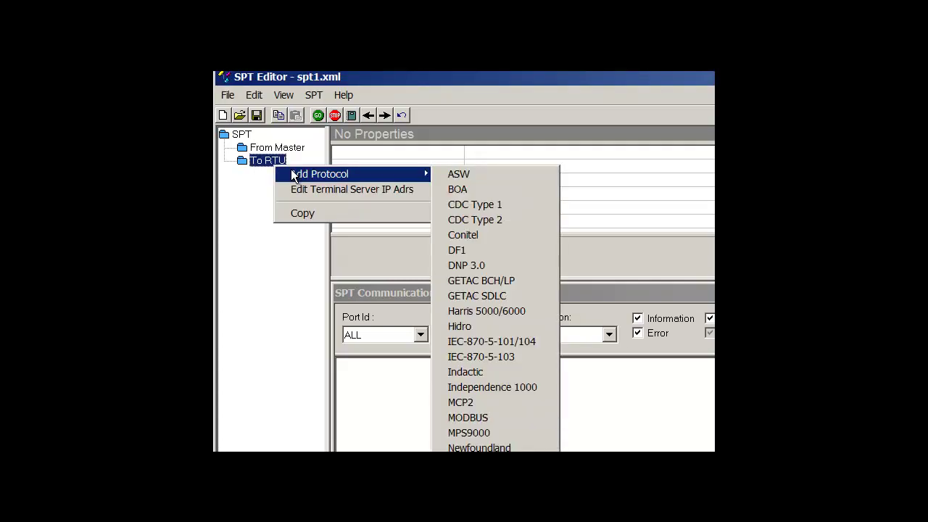
{"action": "left_click", "coordinate": [509, 420]}
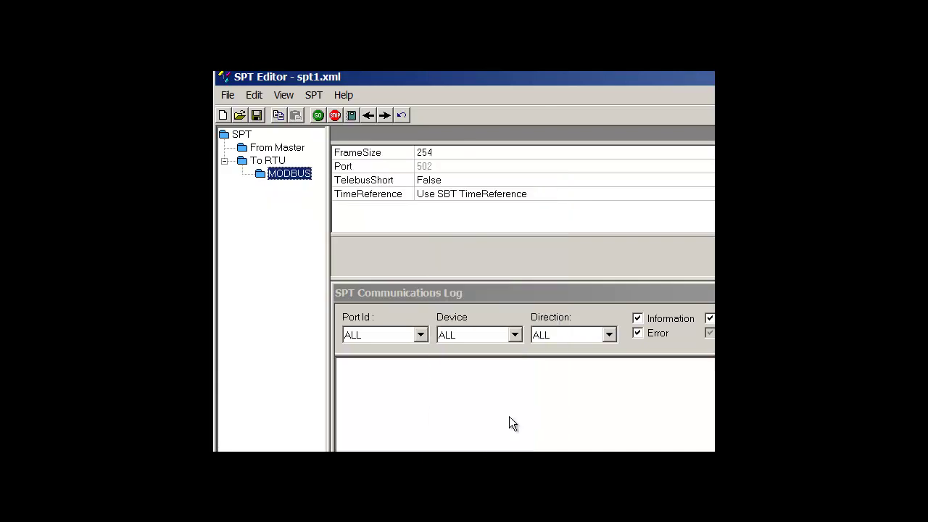
{"action": "right_click", "coordinate": [287, 175]}
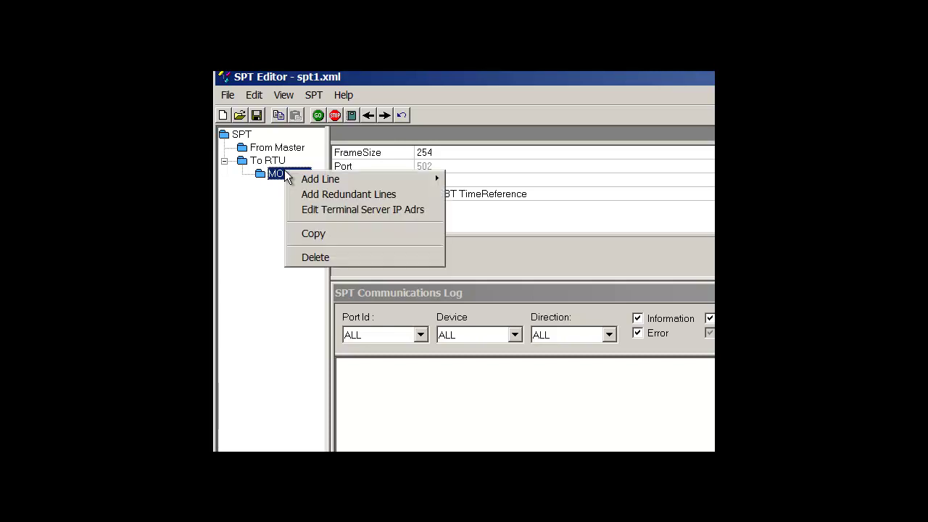
{"action": "mouse_move", "coordinate": [297, 178]}
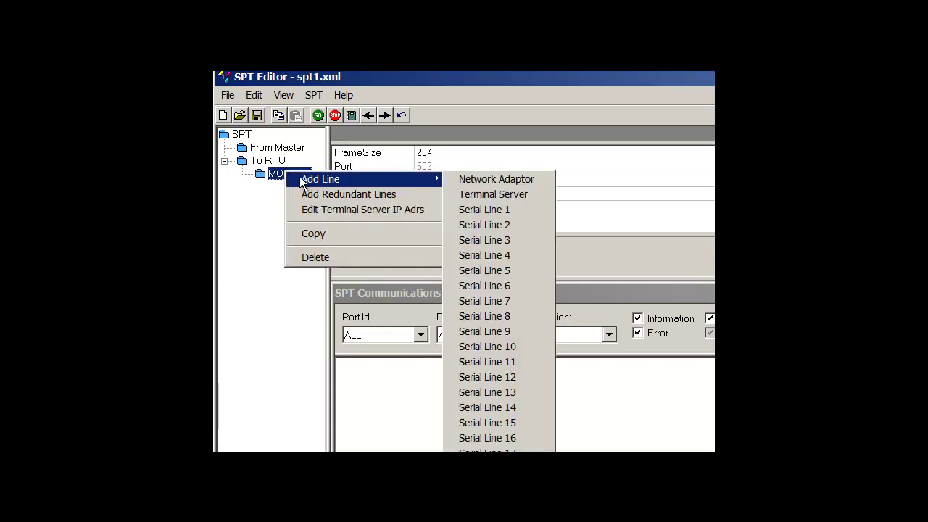
{"action": "left_click", "coordinate": [478, 209]}
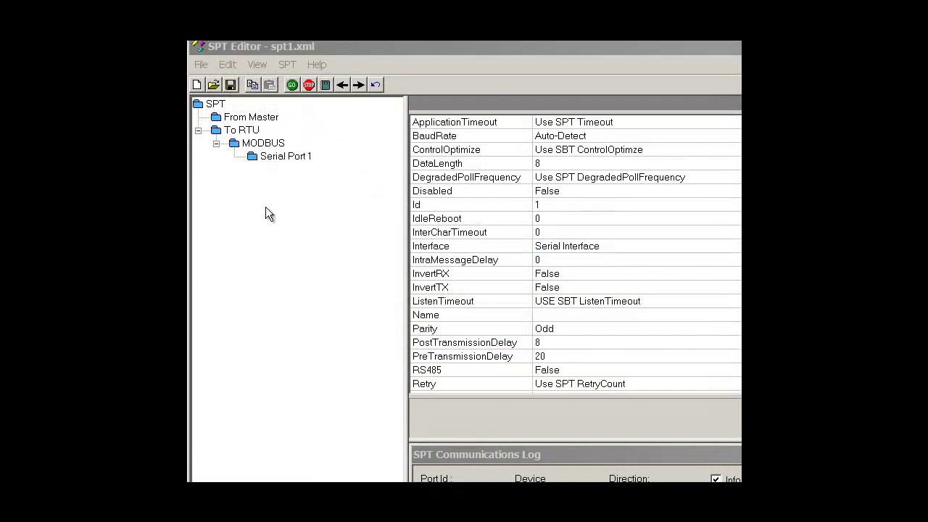
Step: Set Serial Port 1's baud rate to 1200 and its parity to None
{"action": "left_click", "coordinate": [285, 156]}
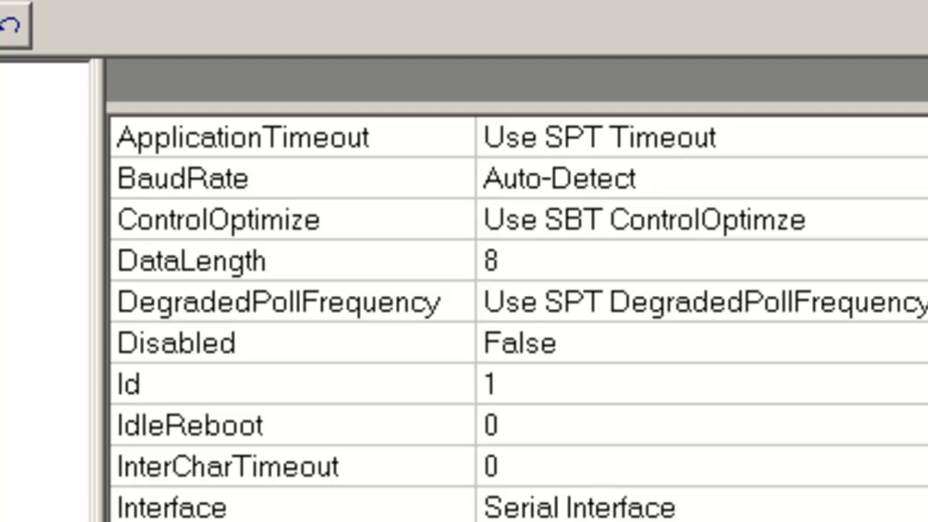
{"action": "left_click", "coordinate": [183, 177]}
{"action": "key", "text": "alt+Down"}
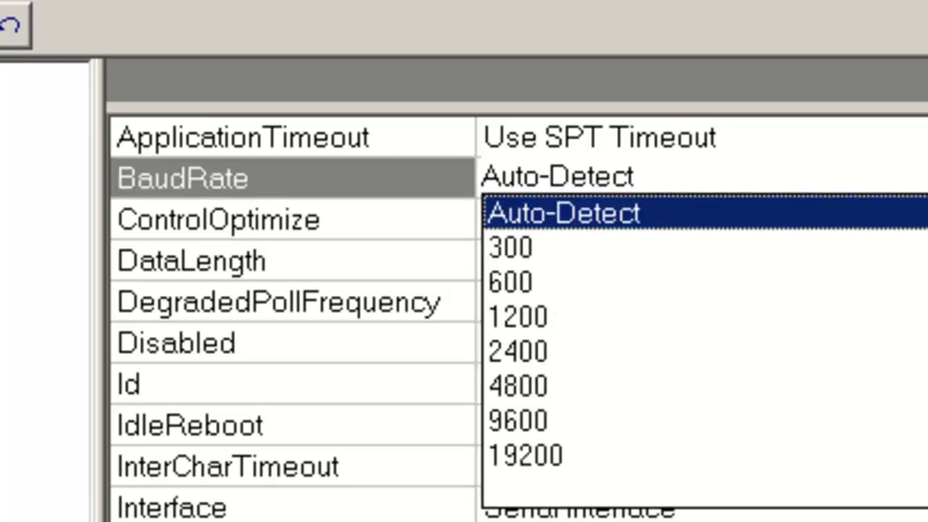
{"action": "left_click", "coordinate": [549, 324]}
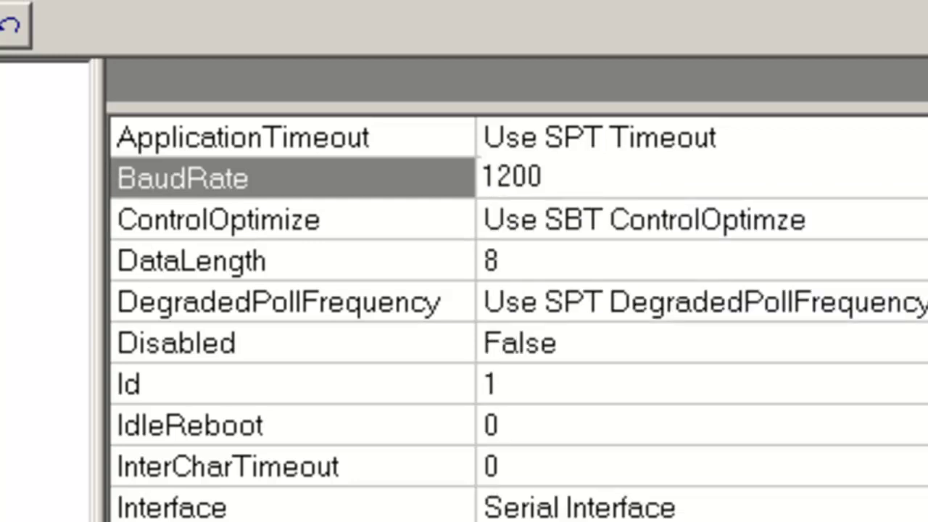
{"action": "left_click", "coordinate": [511, 177]}
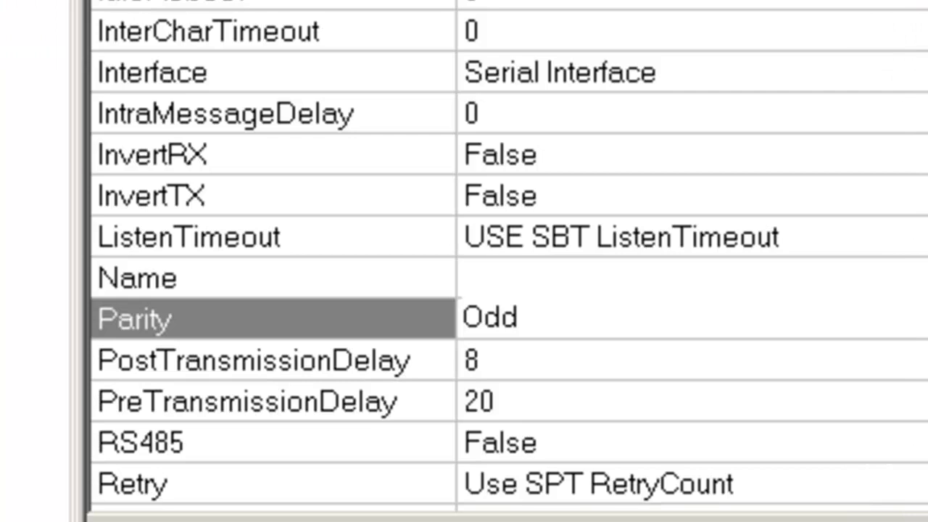
{"action": "key", "text": "alt+Down"}
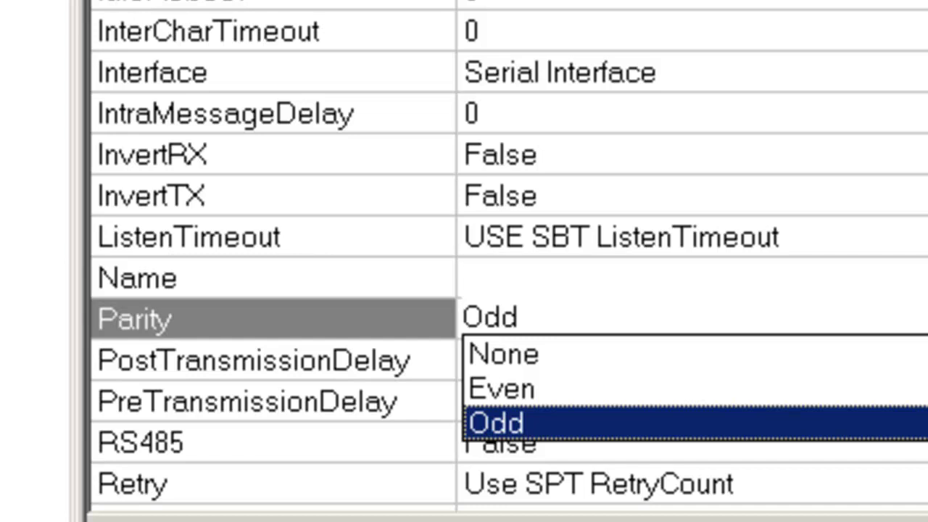
{"action": "left_click", "coordinate": [477, 355]}
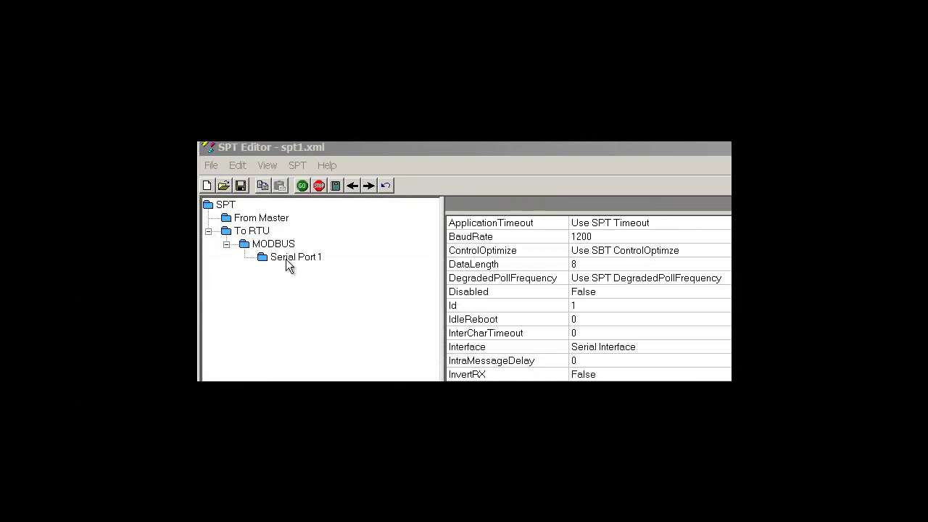
Step: Add a device to Serial Port 1 and create a Holding Register object under that device
{"action": "right_click", "coordinate": [285, 258]}
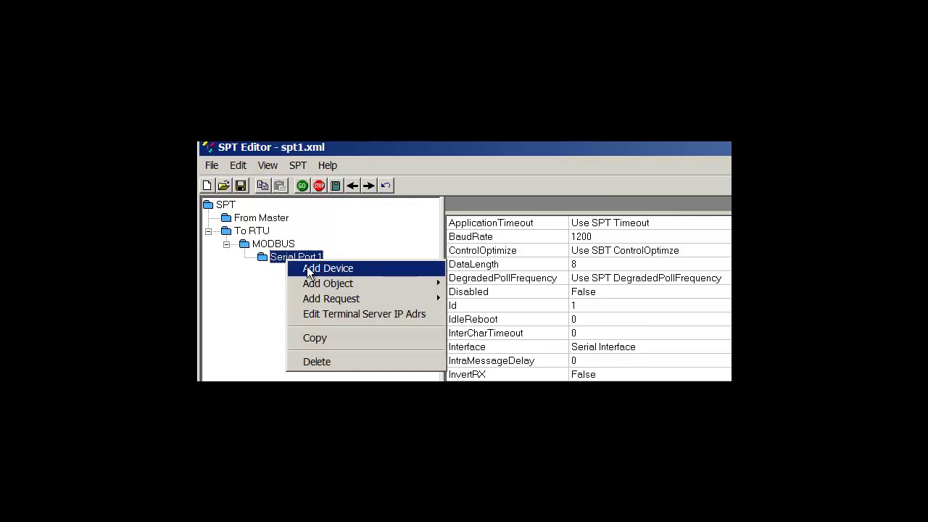
{"action": "left_click", "coordinate": [307, 266]}
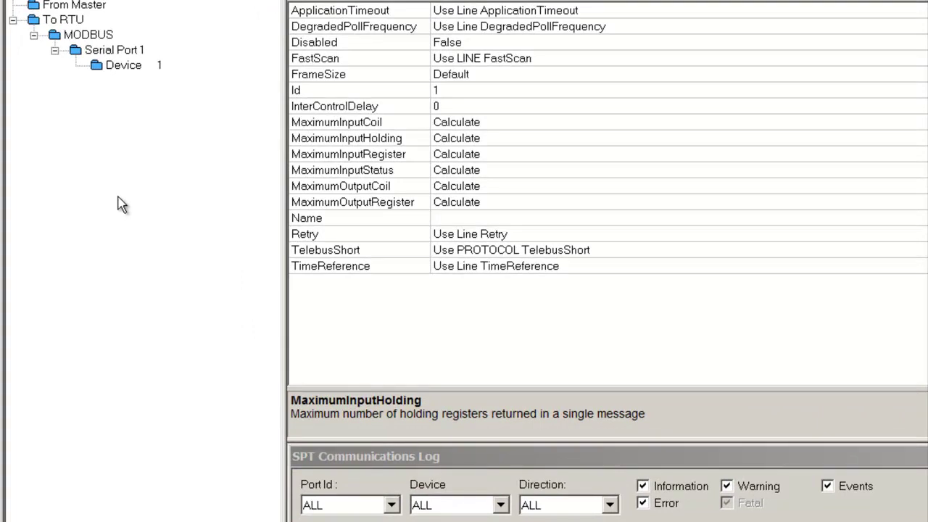
{"action": "left_click", "coordinate": [138, 70]}
{"action": "right_click", "coordinate": [140, 75]}
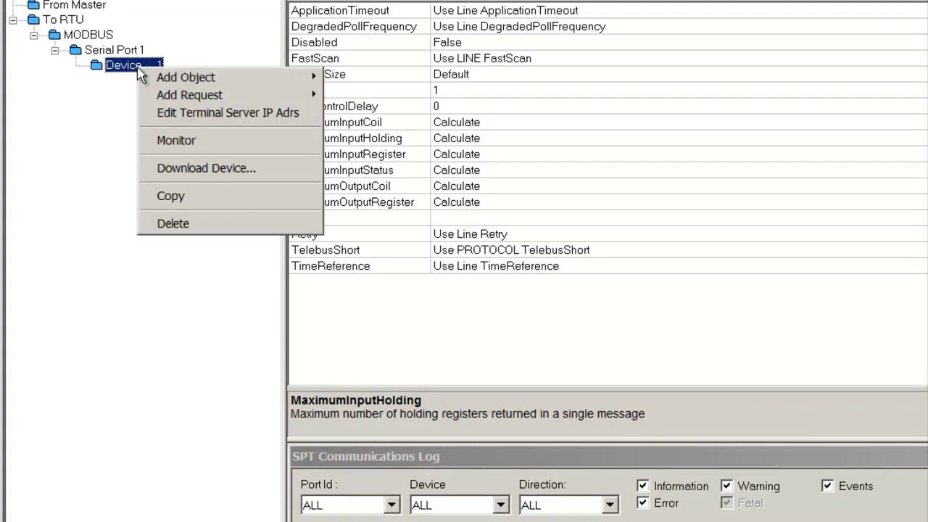
{"action": "mouse_move", "coordinate": [156, 80]}
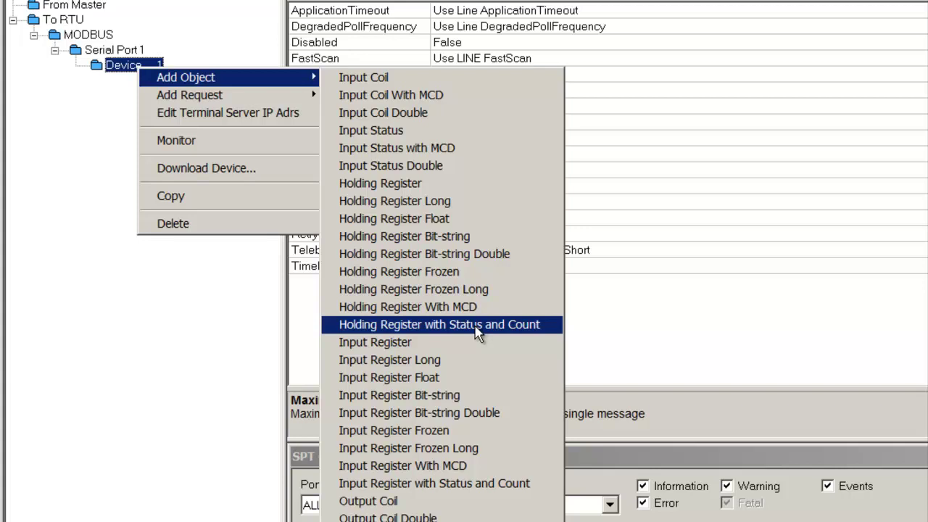
{"action": "left_click", "coordinate": [435, 190]}
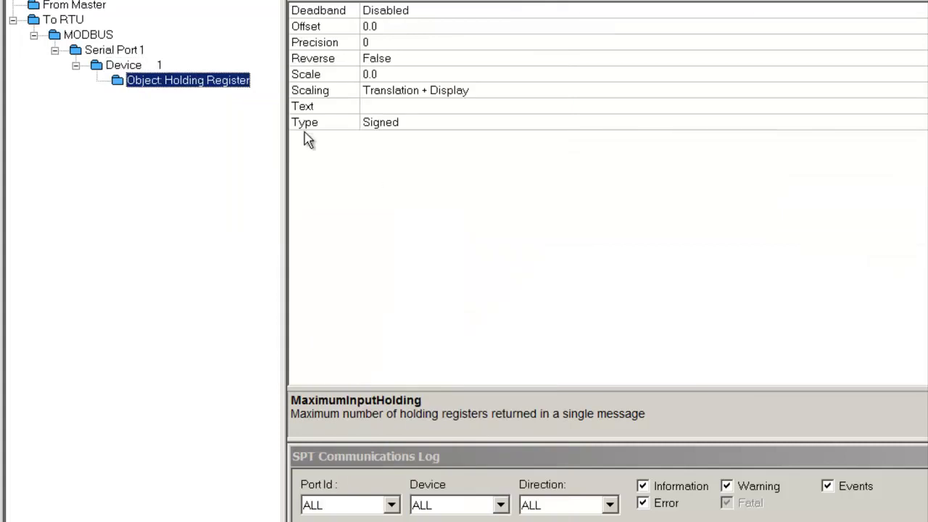
Step: Add points 0 to 7 to the Holding Register object
{"action": "right_click", "coordinate": [222, 85]}
{"action": "left_click", "coordinate": [246, 94]}
{"action": "left_click", "coordinate": [847, 336]}
{"action": "type", "text": "7"}
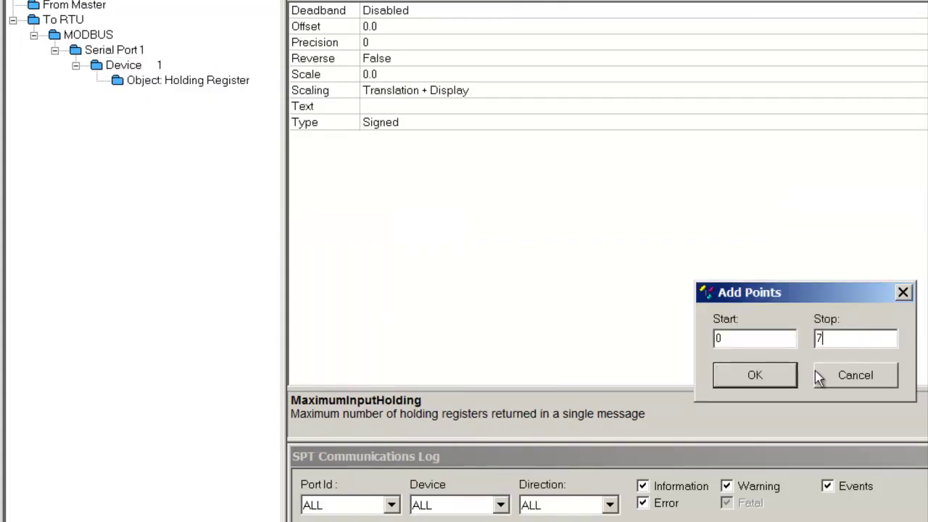
{"action": "left_click", "coordinate": [780, 382]}
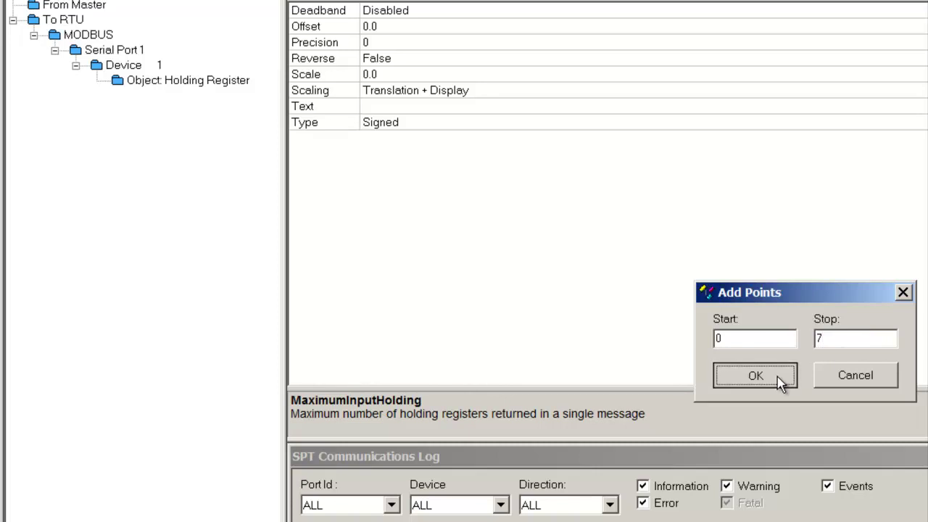
Step: Add an Input Coil object to Device 1 and give it points 0 to 7
{"action": "left_click", "coordinate": [134, 65]}
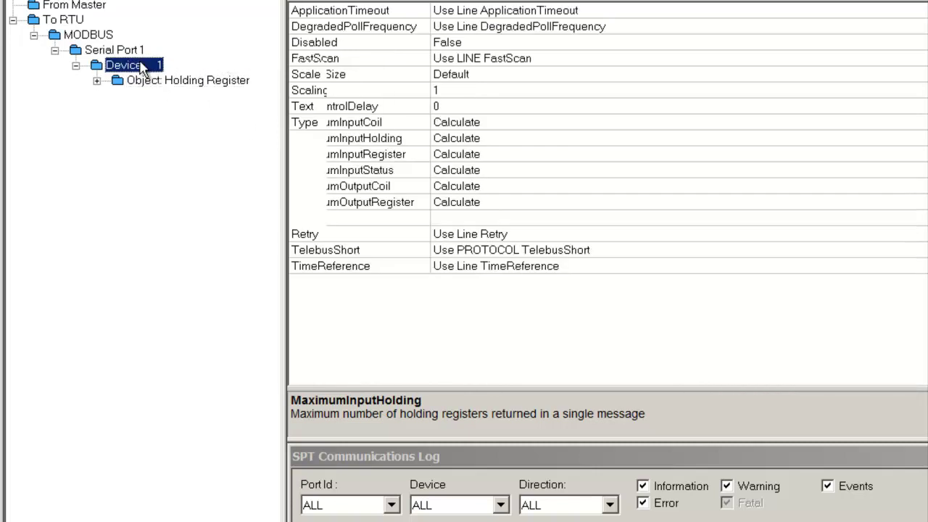
{"action": "right_click", "coordinate": [137, 62]}
{"action": "mouse_move", "coordinate": [316, 94]}
{"action": "mouse_move", "coordinate": [304, 71]}
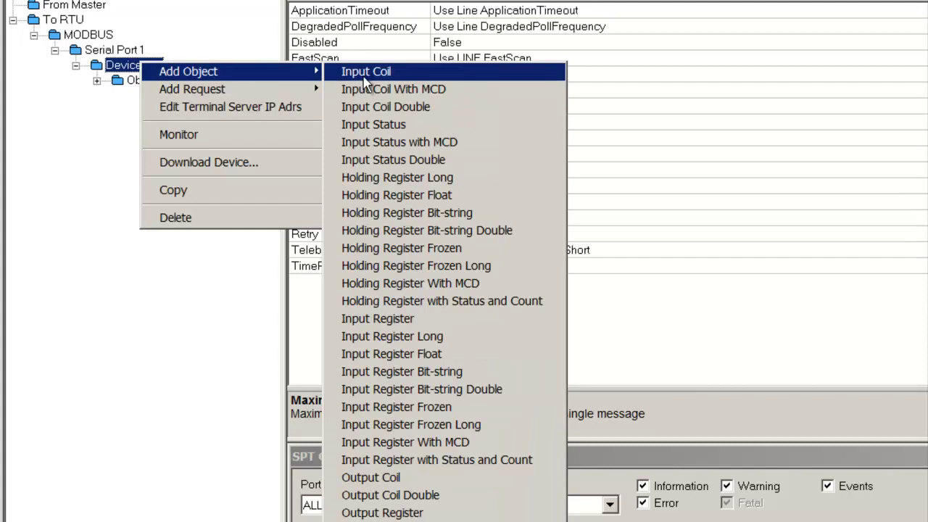
{"action": "left_click", "coordinate": [355, 71]}
{"action": "right_click", "coordinate": [195, 78]}
{"action": "left_click", "coordinate": [232, 87]}
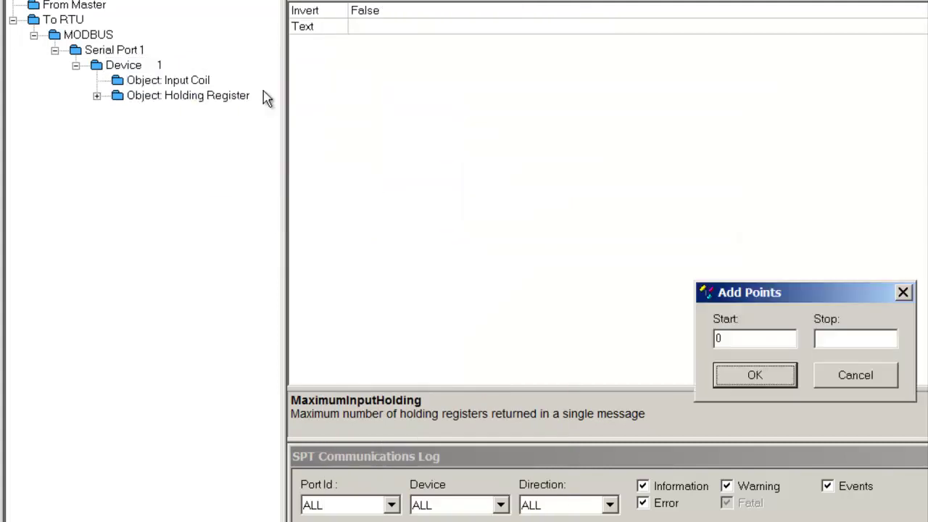
{"action": "left_click", "coordinate": [832, 339]}
{"action": "type", "text": "7"}
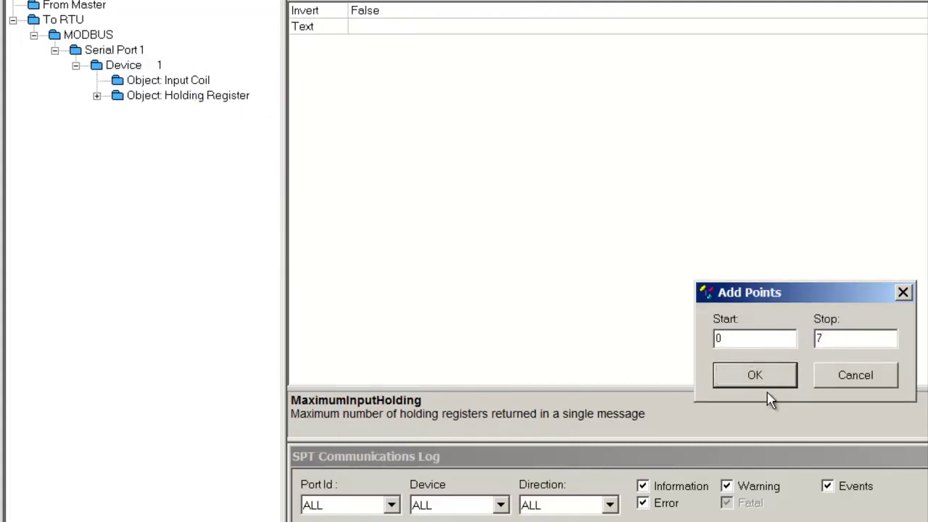
{"action": "left_click", "coordinate": [725, 375]}
Step: Add an Output Coil object with points 0 to 7 to Device 1, and expand all three objects to show their points
{"action": "right_click", "coordinate": [132, 65]}
{"action": "mouse_move", "coordinate": [155, 78]}
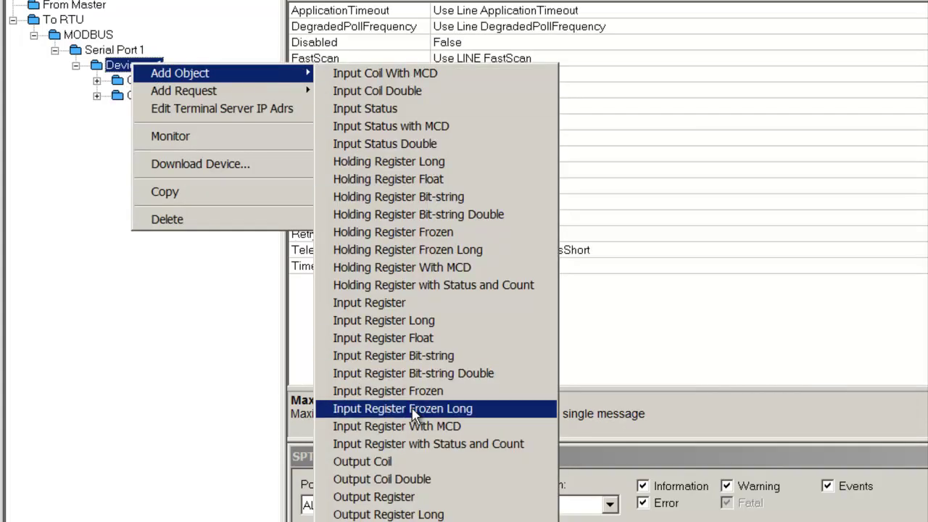
{"action": "left_click", "coordinate": [419, 458]}
{"action": "right_click", "coordinate": [187, 118]}
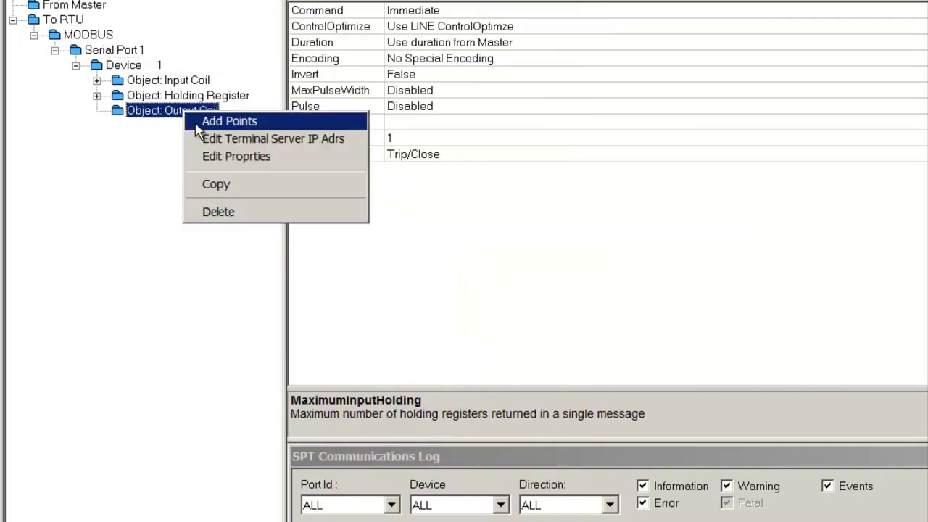
{"action": "left_click", "coordinate": [196, 124]}
{"action": "left_click", "coordinate": [833, 338]}
{"action": "type", "text": "7"}
{"action": "left_click", "coordinate": [756, 376]}
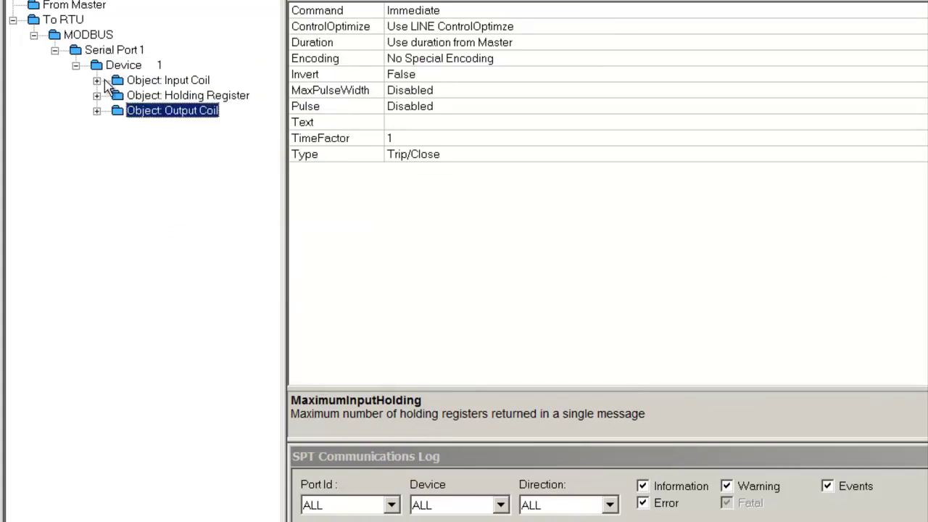
{"action": "left_click", "coordinate": [97, 81]}
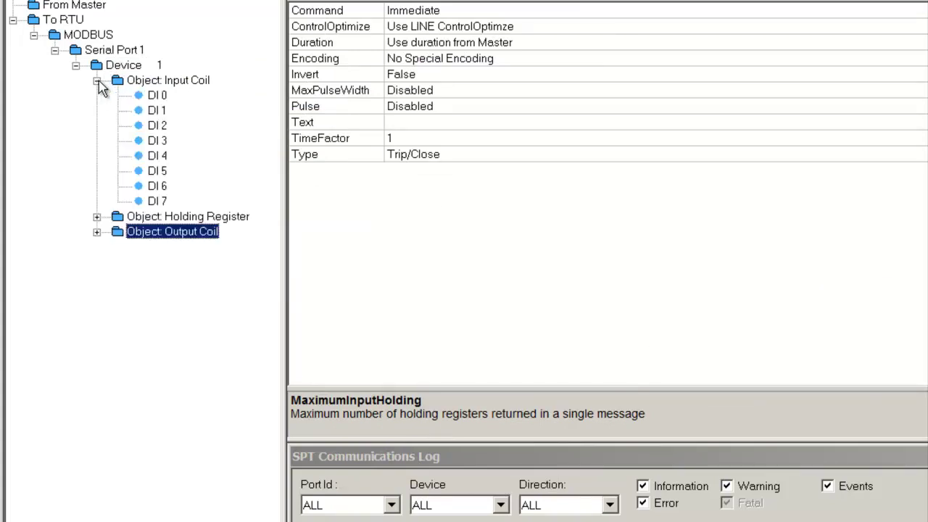
{"action": "left_click", "coordinate": [97, 216]}
{"action": "left_click", "coordinate": [97, 353]}
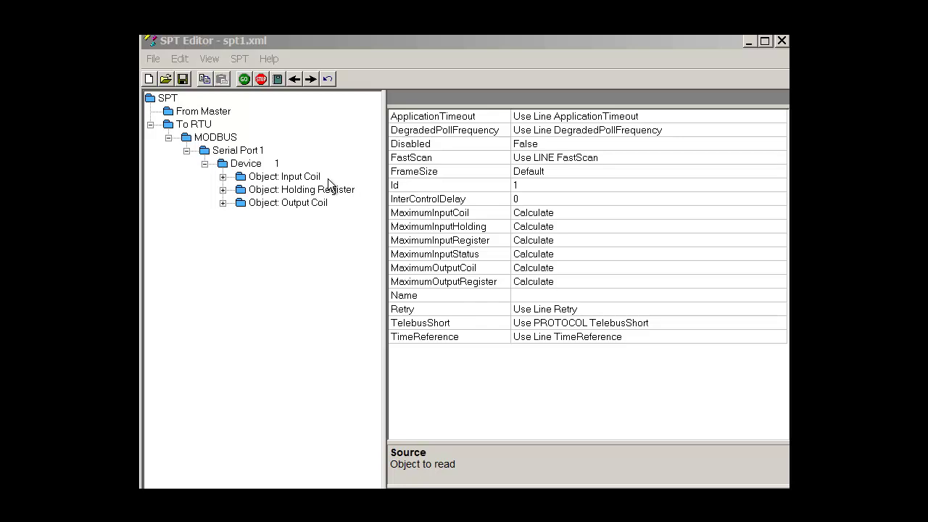
Step: Add a read request to Device 1 and set its source to Input Coil
{"action": "left_click", "coordinate": [266, 167]}
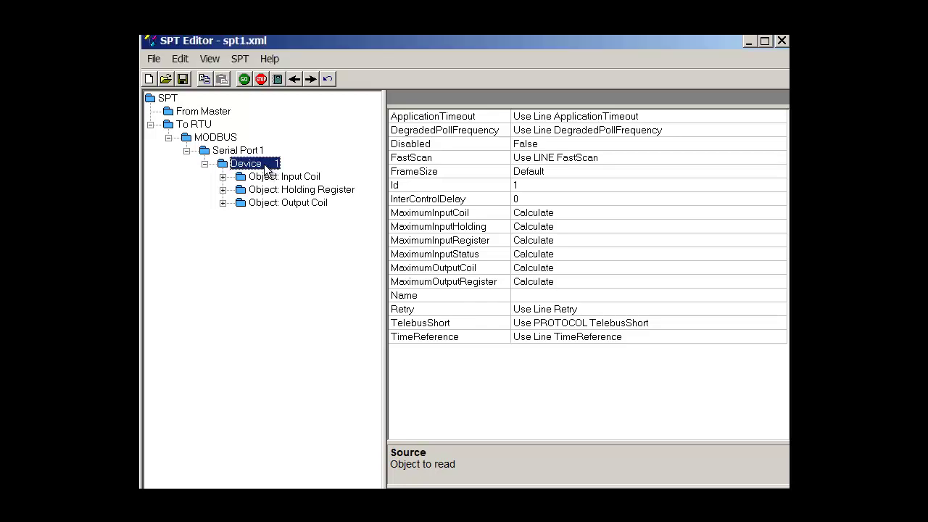
{"action": "right_click", "coordinate": [265, 167]}
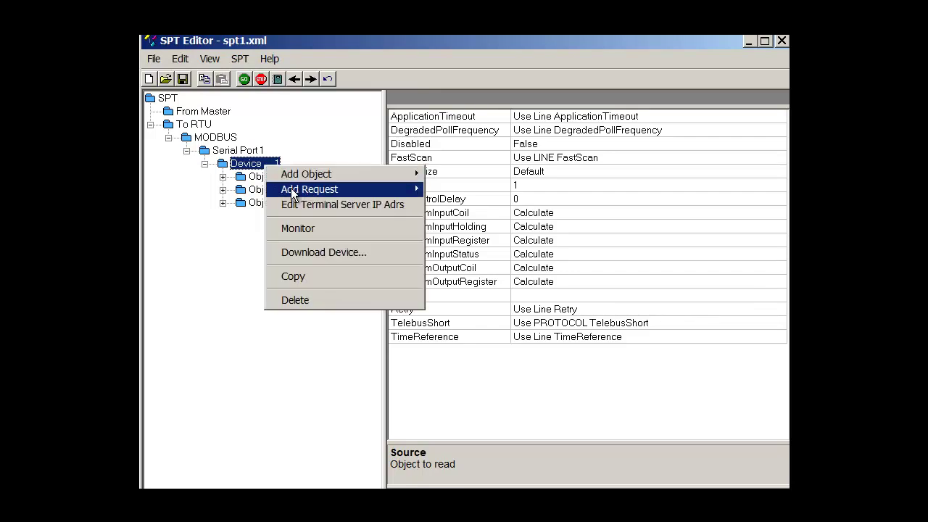
{"action": "mouse_move", "coordinate": [291, 187]}
{"action": "left_click", "coordinate": [442, 203]}
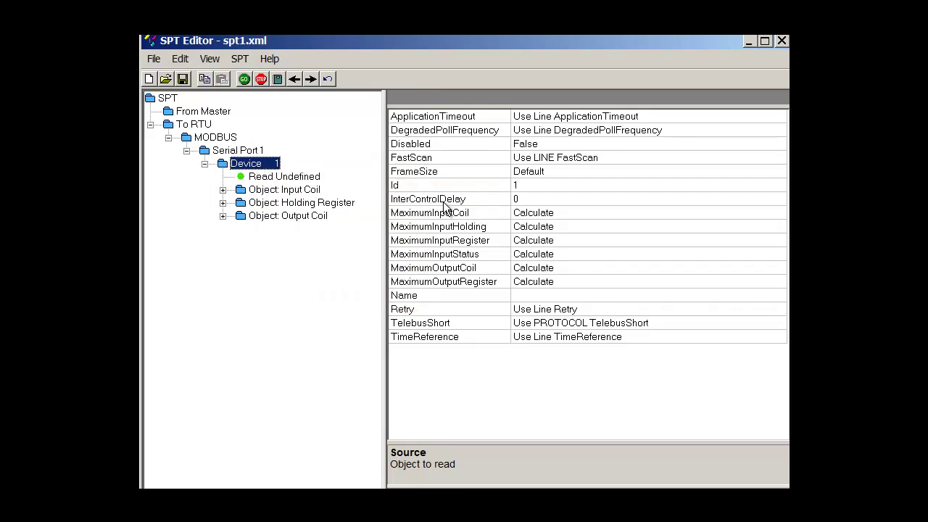
{"action": "left_click", "coordinate": [306, 178]}
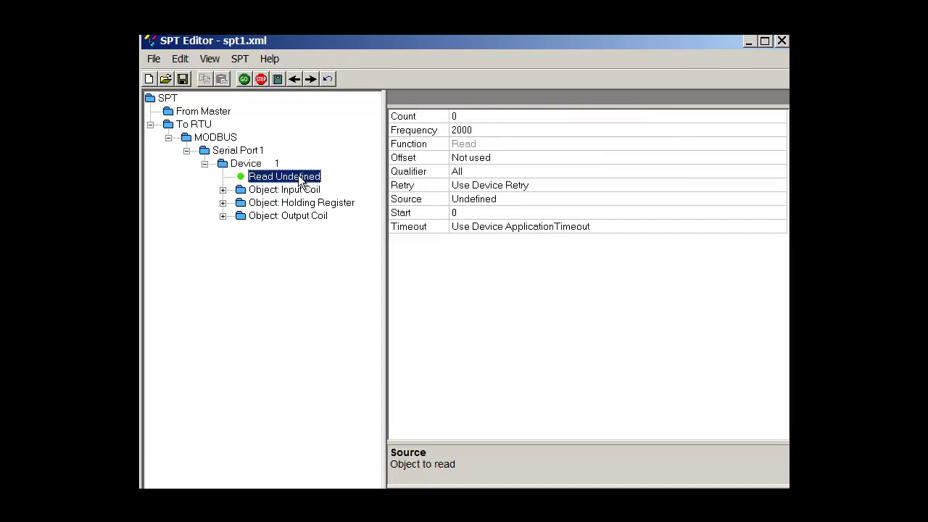
{"action": "left_click", "coordinate": [783, 198]}
{"action": "left_click", "coordinate": [779, 197]}
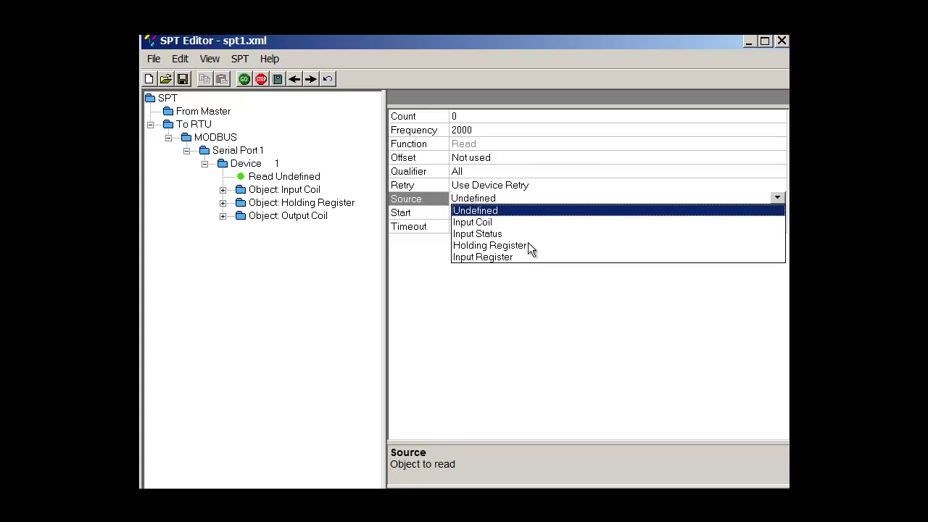
{"action": "left_click", "coordinate": [490, 222]}
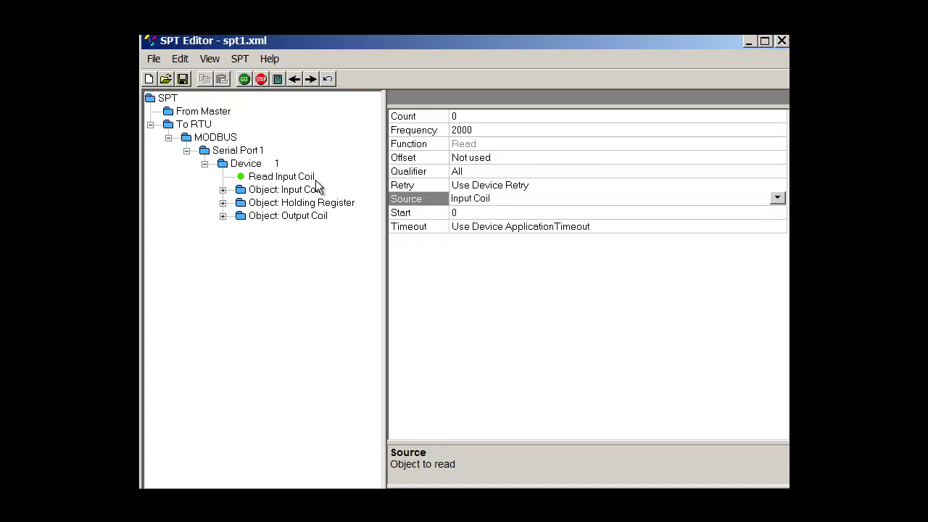
{"action": "left_click", "coordinate": [483, 129]}
{"action": "left_click", "coordinate": [245, 163]}
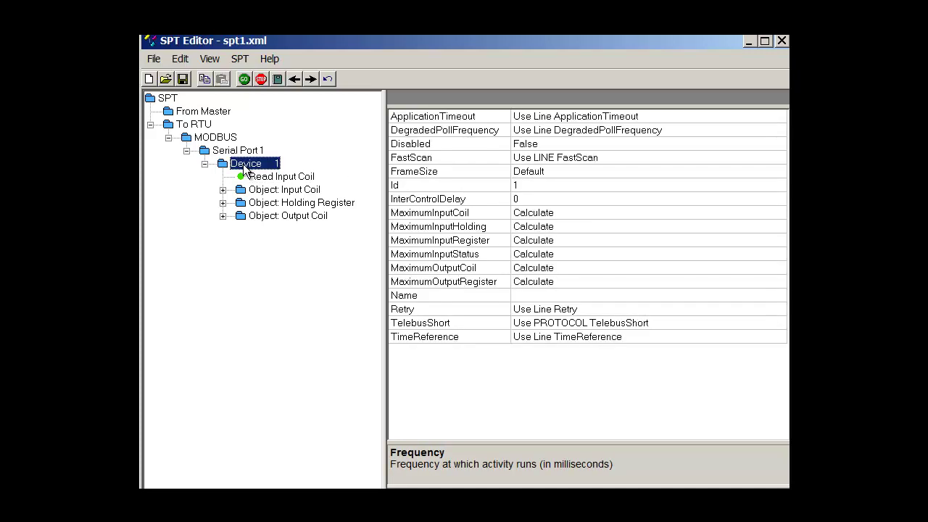
Step: Add a second read request to MODBUS Device 1 and set its source to Holding Register
{"action": "right_click", "coordinate": [244, 164]}
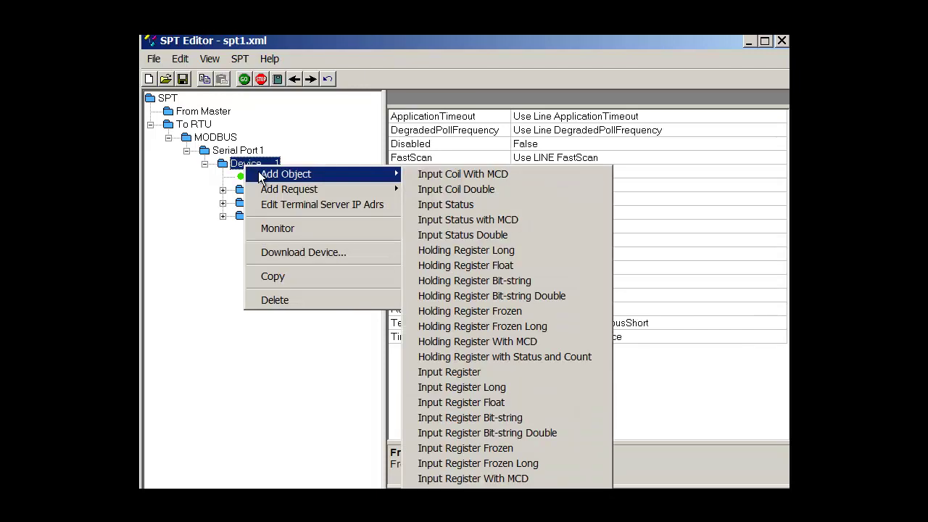
{"action": "mouse_move", "coordinate": [273, 189]}
{"action": "left_click", "coordinate": [421, 205]}
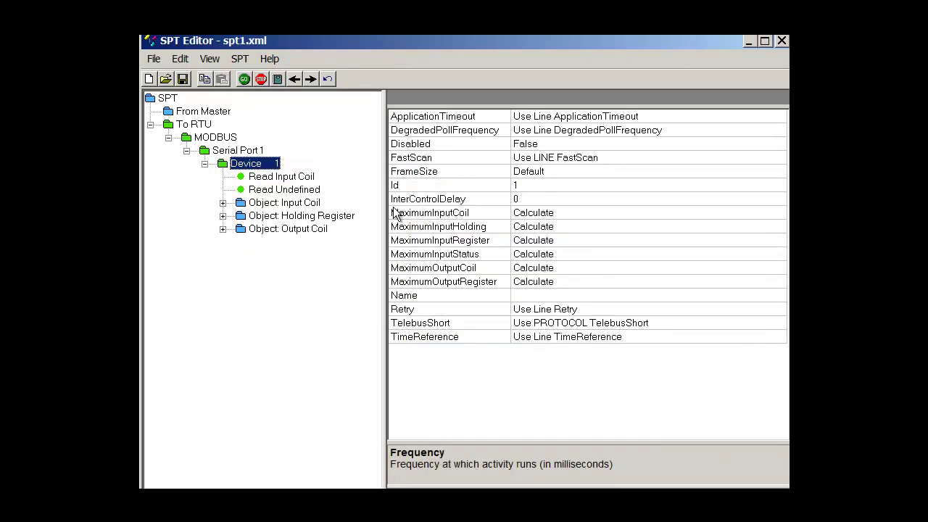
{"action": "left_click", "coordinate": [283, 191]}
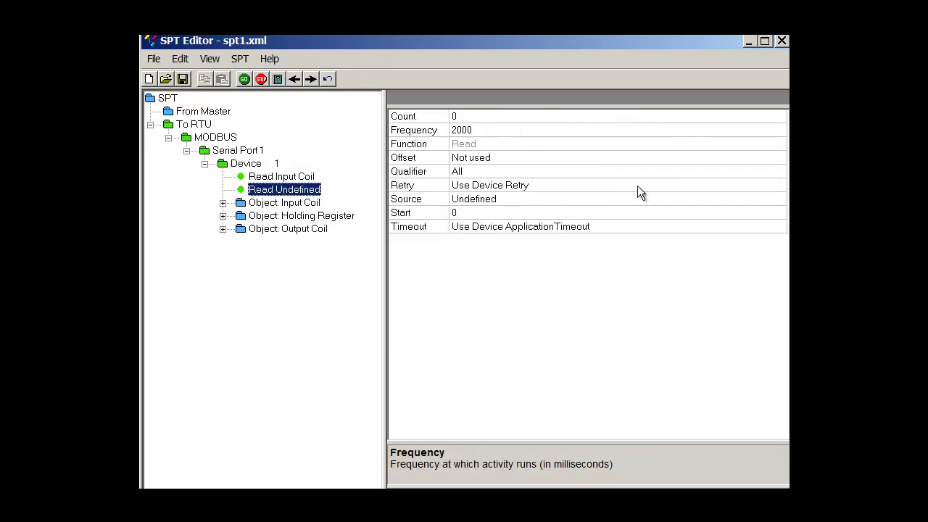
{"action": "left_click", "coordinate": [781, 198]}
{"action": "left_click", "coordinate": [776, 197]}
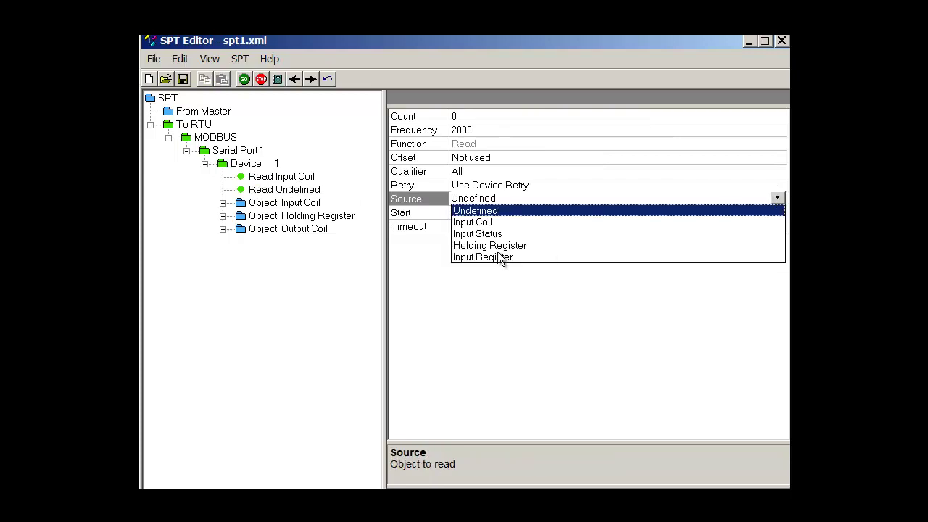
{"action": "left_click", "coordinate": [496, 247]}
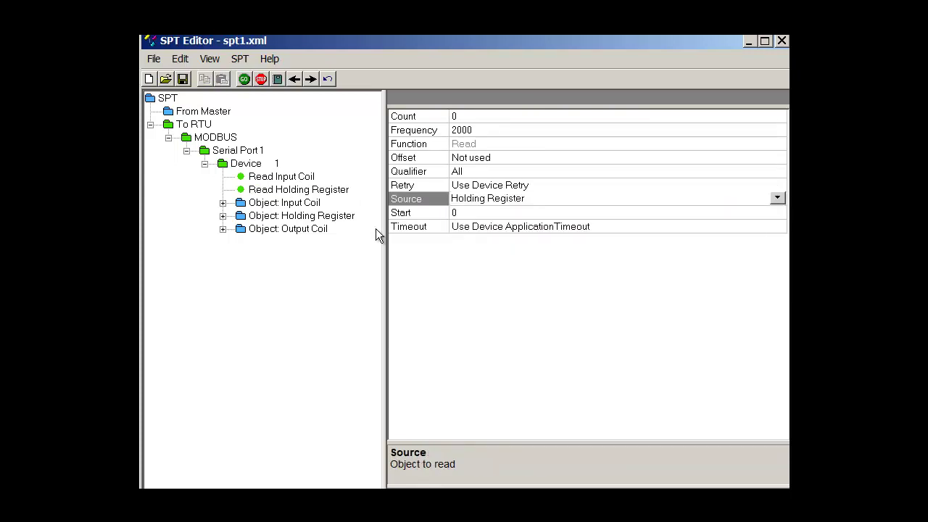
Step: Set the frequency of the Holding Register read request to 10000 milliseconds
{"action": "left_click", "coordinate": [335, 191]}
{"action": "left_click", "coordinate": [506, 127]}
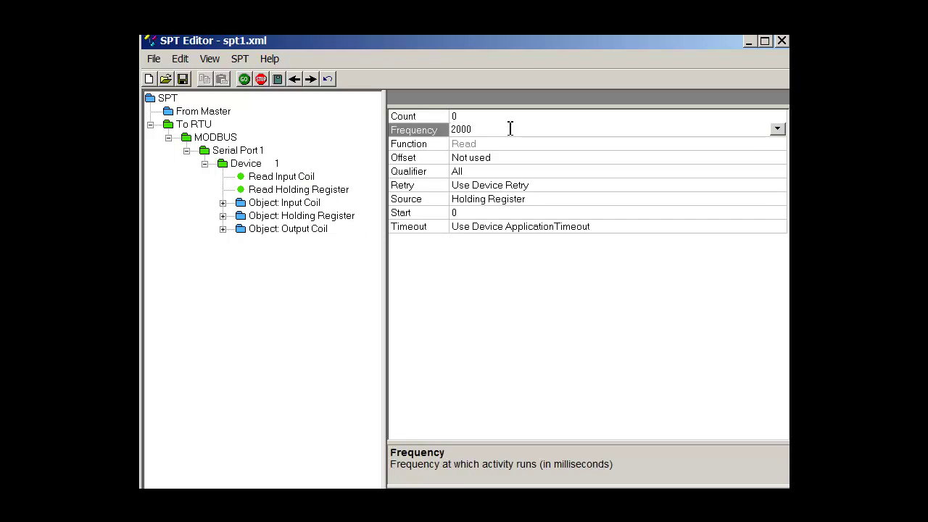
{"action": "type", "text": "10000"}
{"action": "key", "text": "Return"}
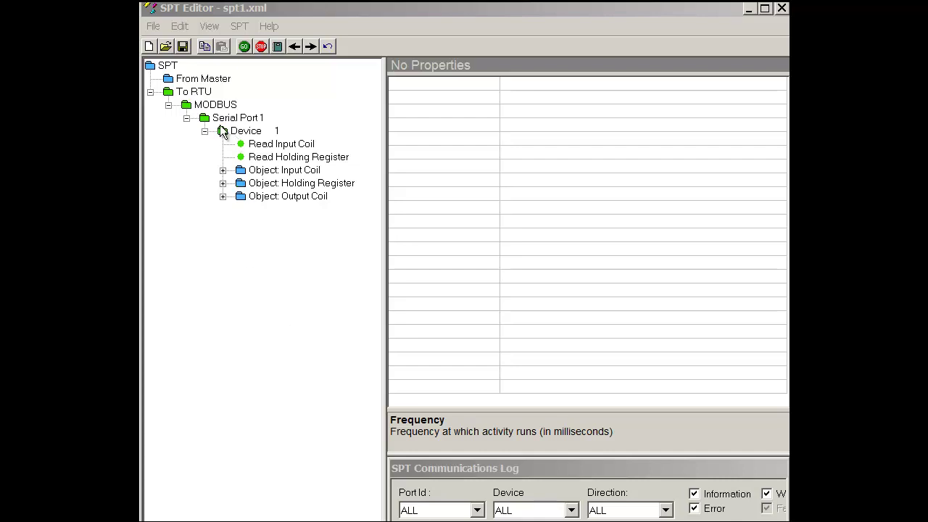
Step: Add the DNP 3.0 protocol under From Master
{"action": "right_click", "coordinate": [204, 80]}
{"action": "mouse_move", "coordinate": [336, 84]}
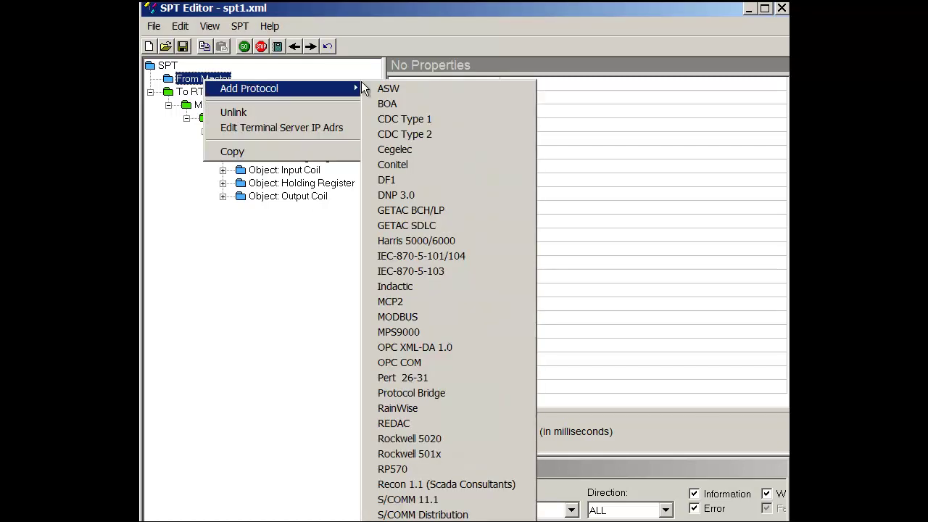
{"action": "left_click", "coordinate": [416, 195]}
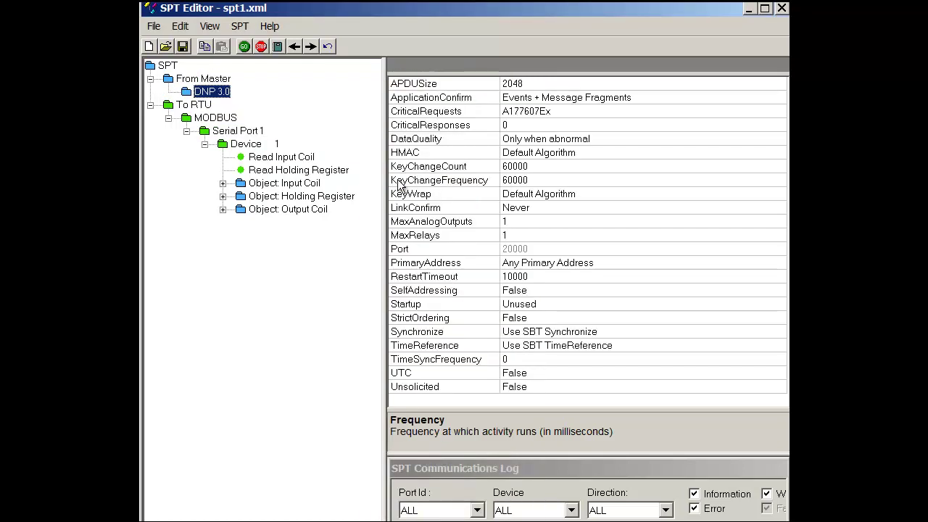
Step: Add a Network Adaptor line to the DNP 3.0 protocol and add a device to that line
{"action": "right_click", "coordinate": [225, 92]}
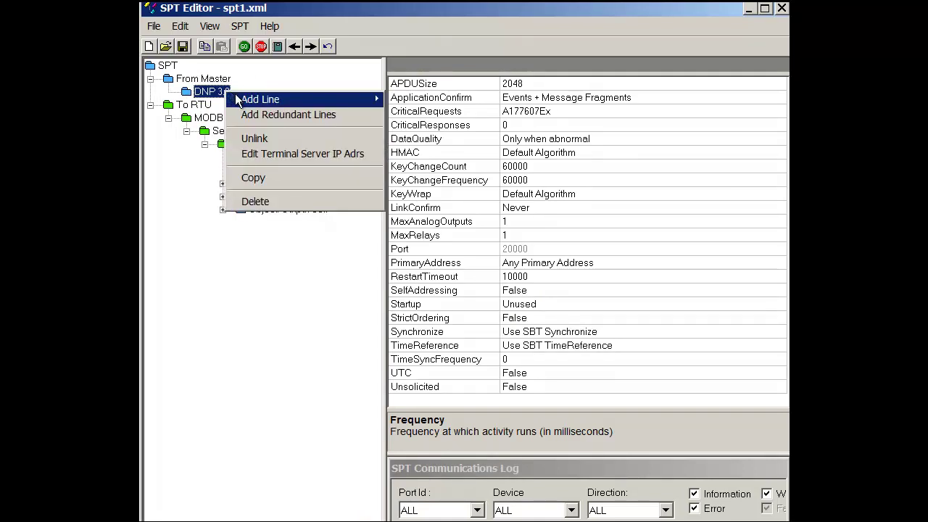
{"action": "mouse_move", "coordinate": [236, 98]}
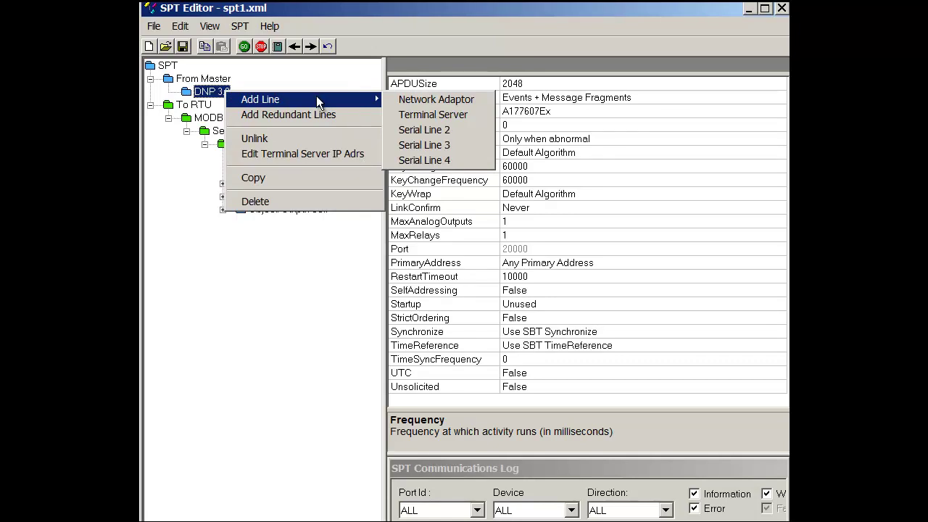
{"action": "left_click", "coordinate": [421, 102]}
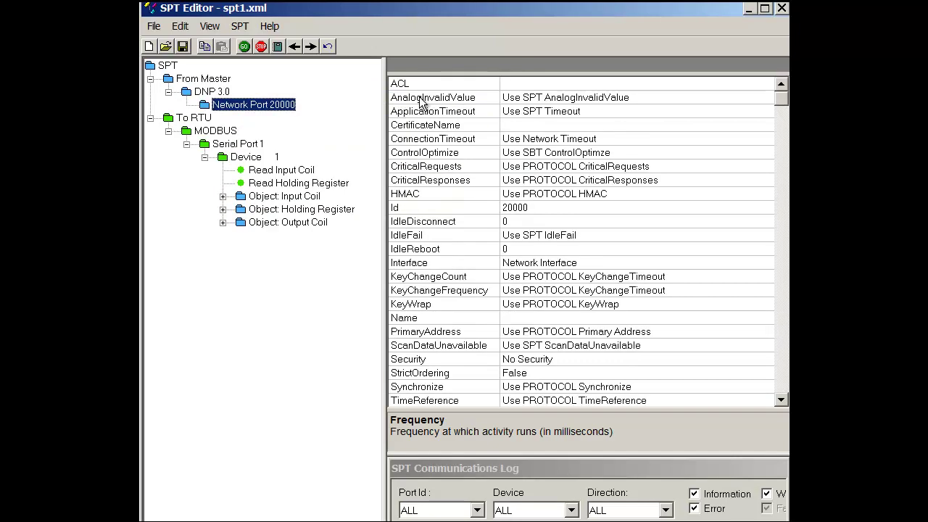
{"action": "right_click", "coordinate": [256, 106]}
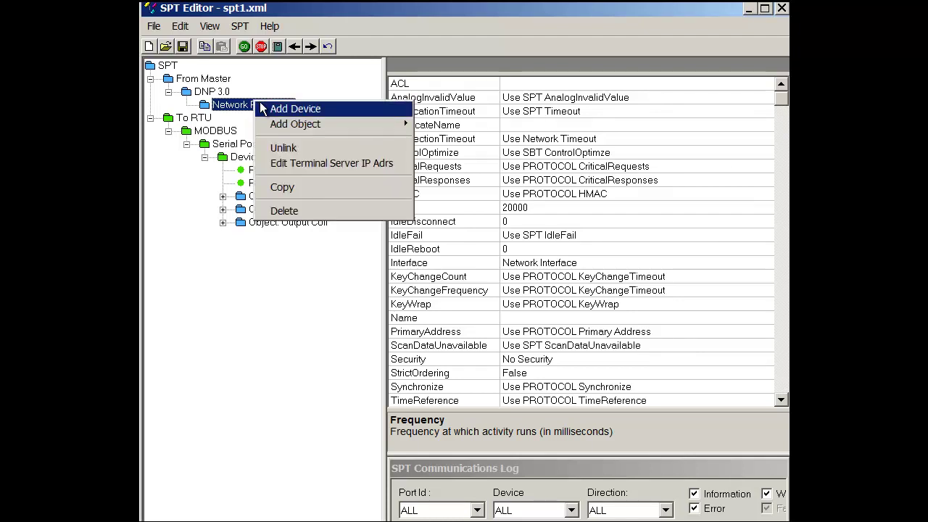
{"action": "left_click", "coordinate": [265, 110]}
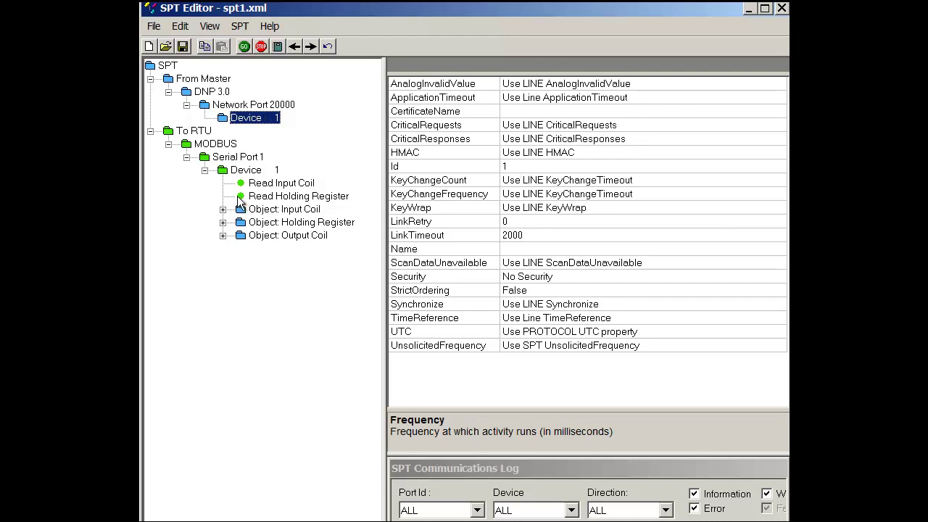
Step: Link MODBUS Device 1 to the DNP 3.0 device, mapping Input Coil 0–7 to Binary Input, Holding Register 0–7 to Analog Input and Output Coil 0–7 to Relay Block
{"action": "left_click", "coordinate": [247, 171]}
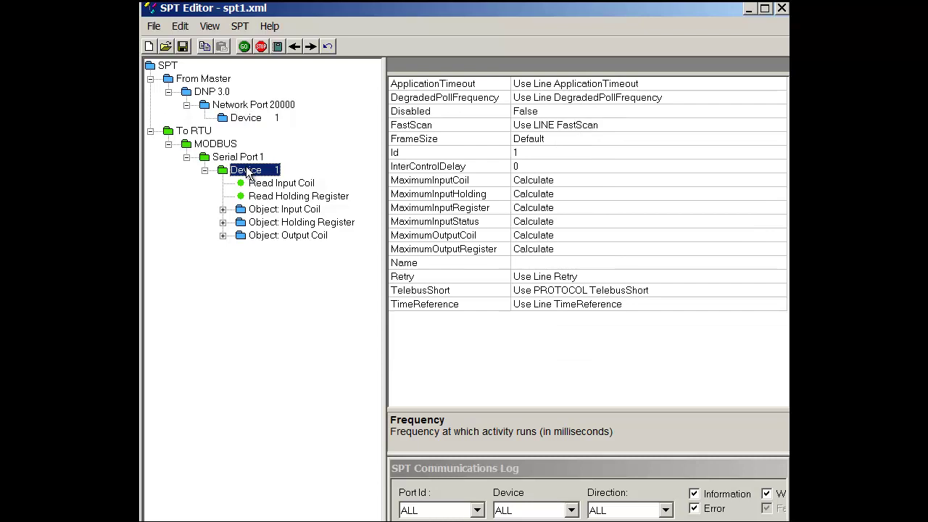
{"action": "left_click_drag", "start_coordinate": [247, 171], "coordinate": [258, 122]}
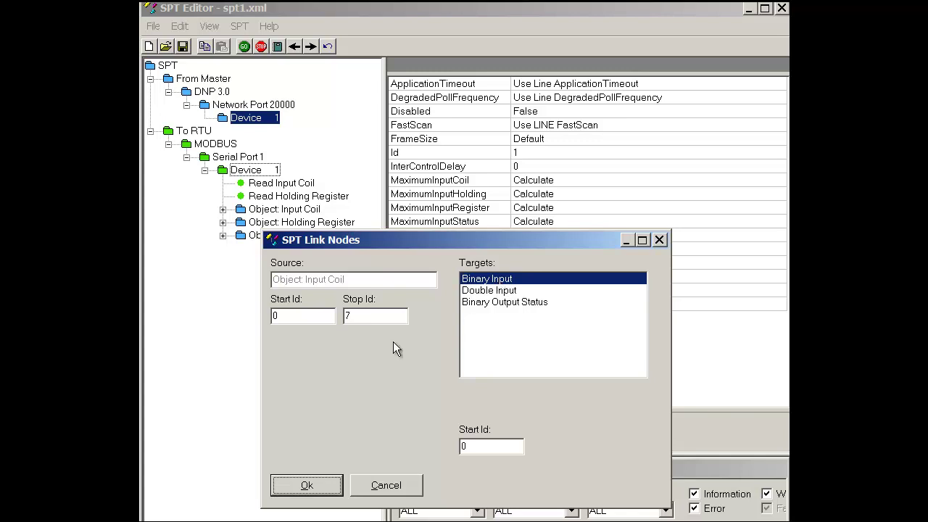
{"action": "left_click", "coordinate": [328, 492]}
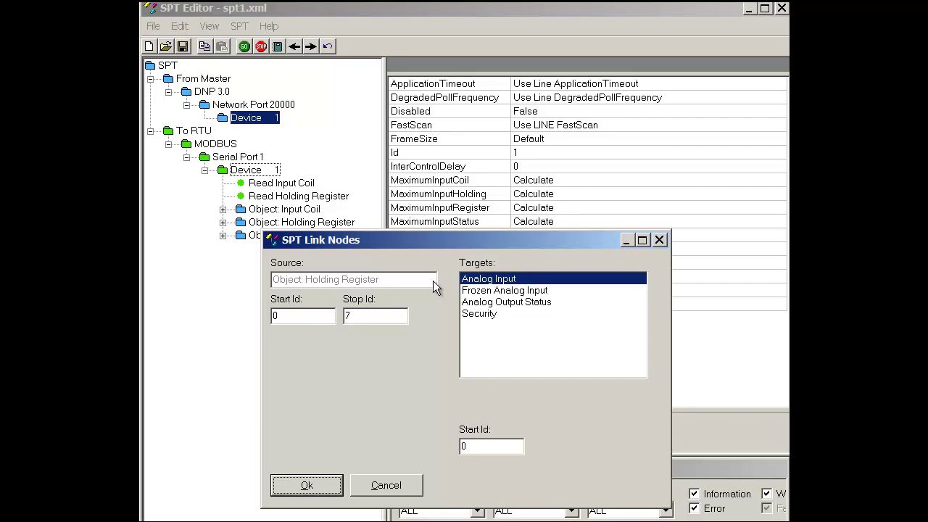
{"action": "left_click", "coordinate": [324, 490]}
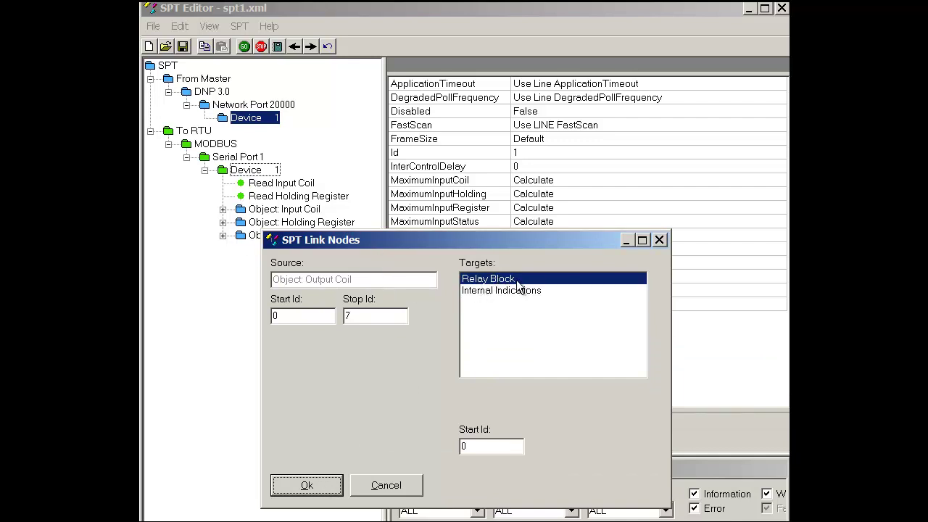
{"action": "left_click", "coordinate": [308, 491]}
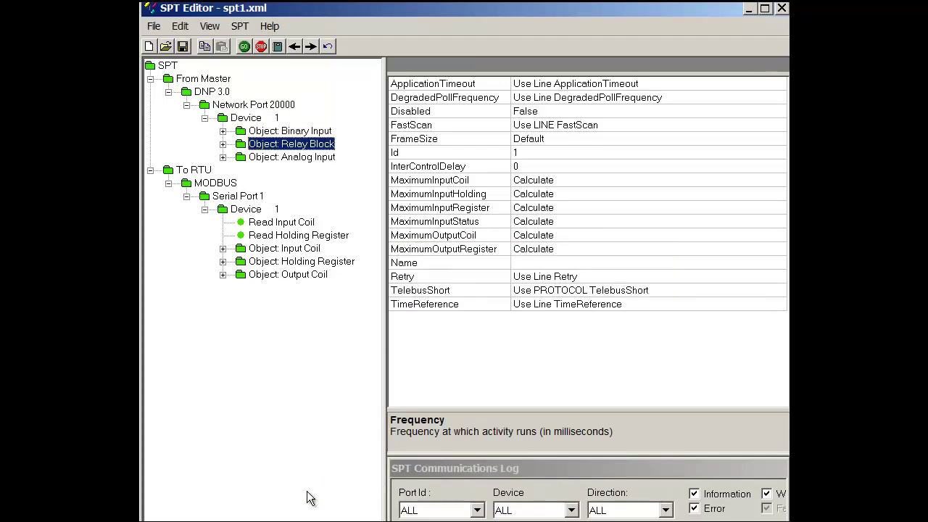
Step: Expand the Binary Input and Input Coil objects to examine how their points are linked
{"action": "left_click", "coordinate": [223, 132]}
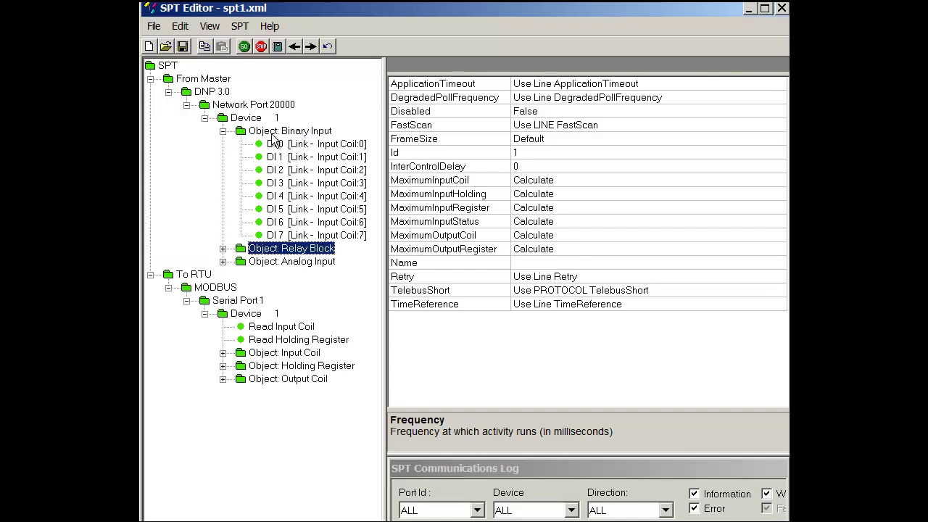
{"action": "left_click", "coordinate": [222, 353]}
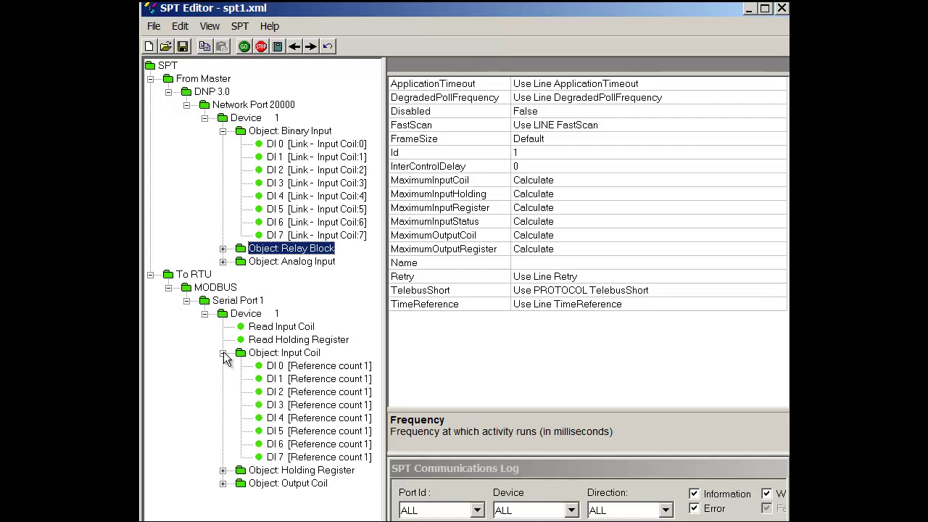
{"action": "left_click", "coordinate": [274, 158]}
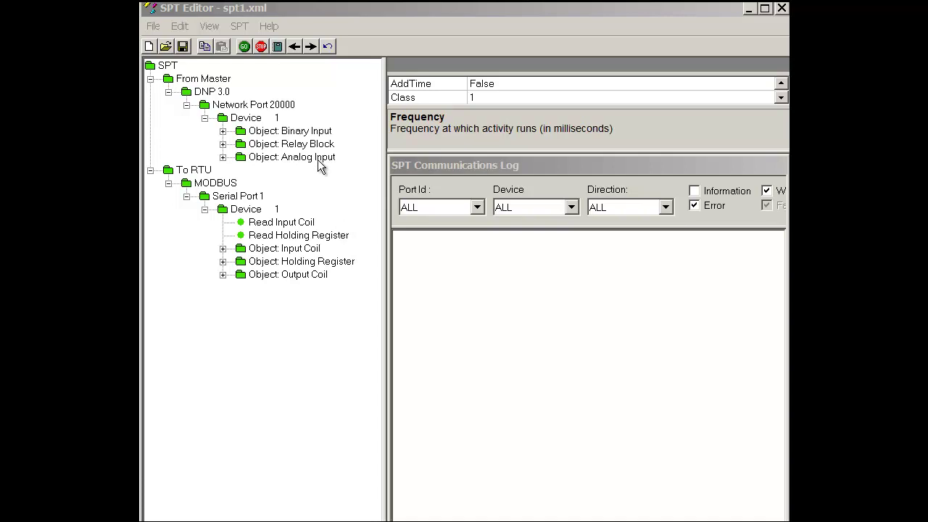
Step: Accept the maintenance port's network connection settings and download the configuration to the SPT
{"action": "left_click", "coordinate": [240, 25]}
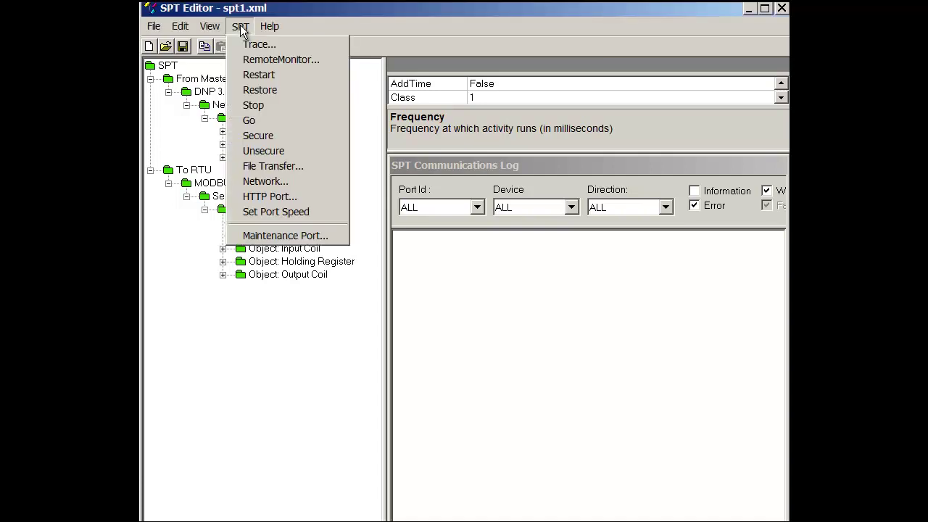
{"action": "left_click", "coordinate": [299, 236]}
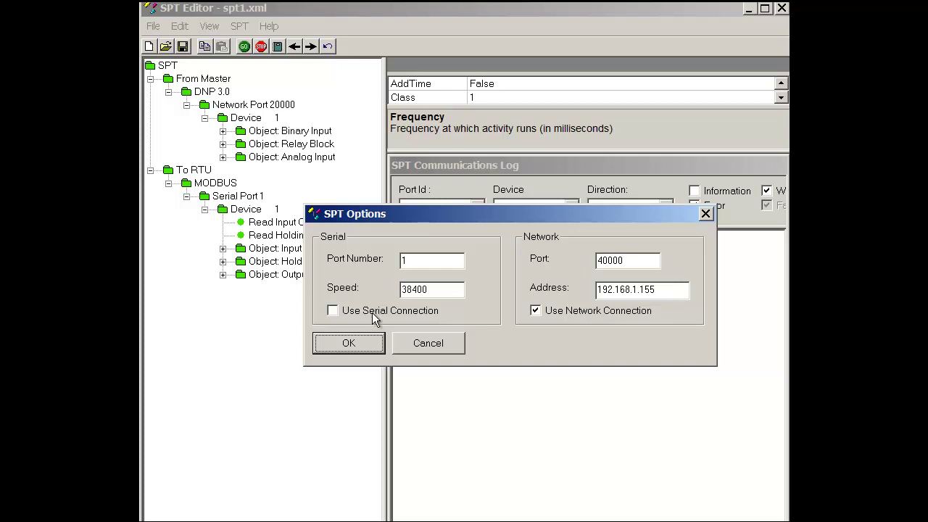
{"action": "left_click", "coordinate": [376, 342]}
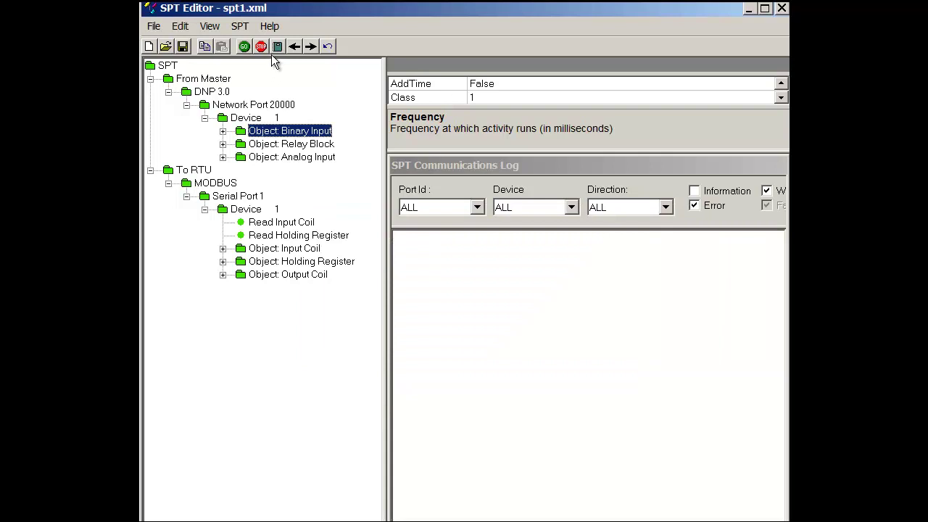
{"action": "left_click", "coordinate": [309, 46]}
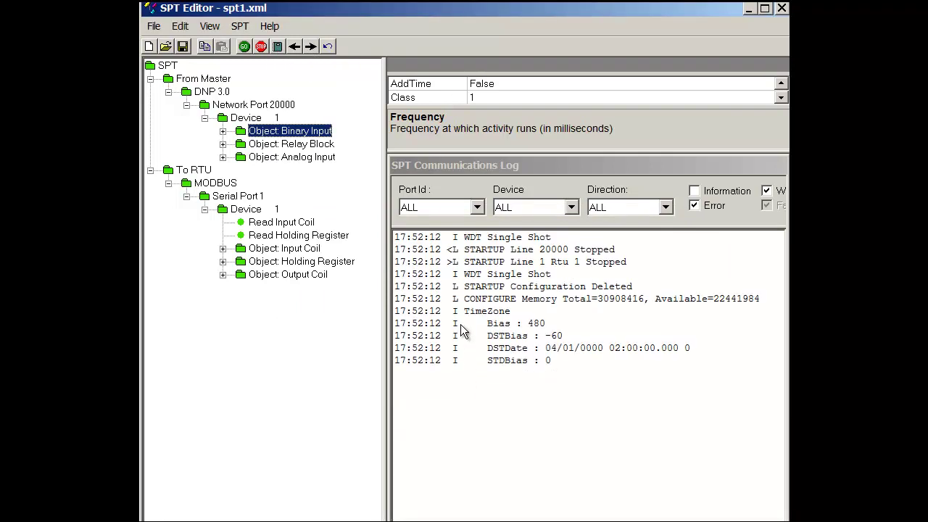